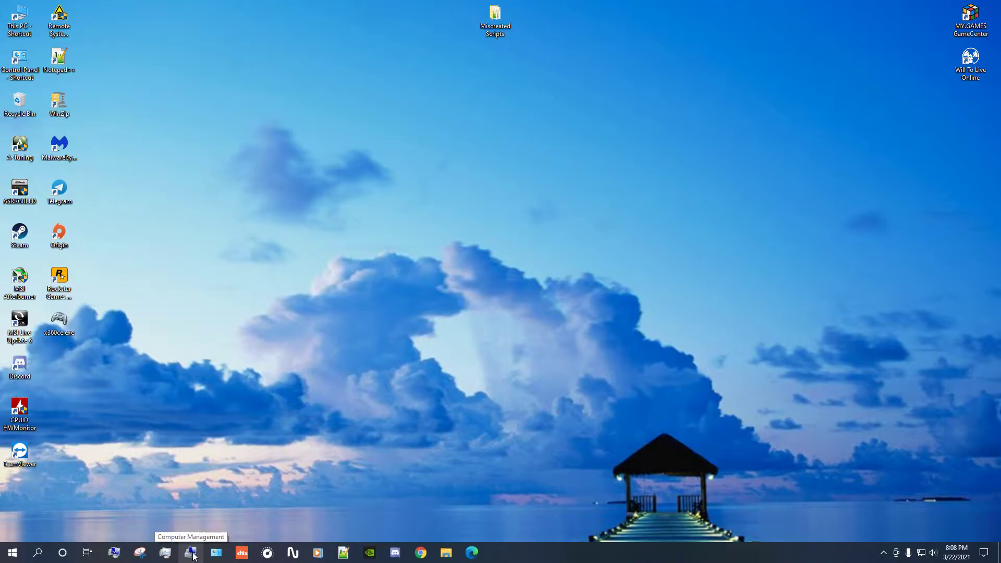
left_click(16, 556)
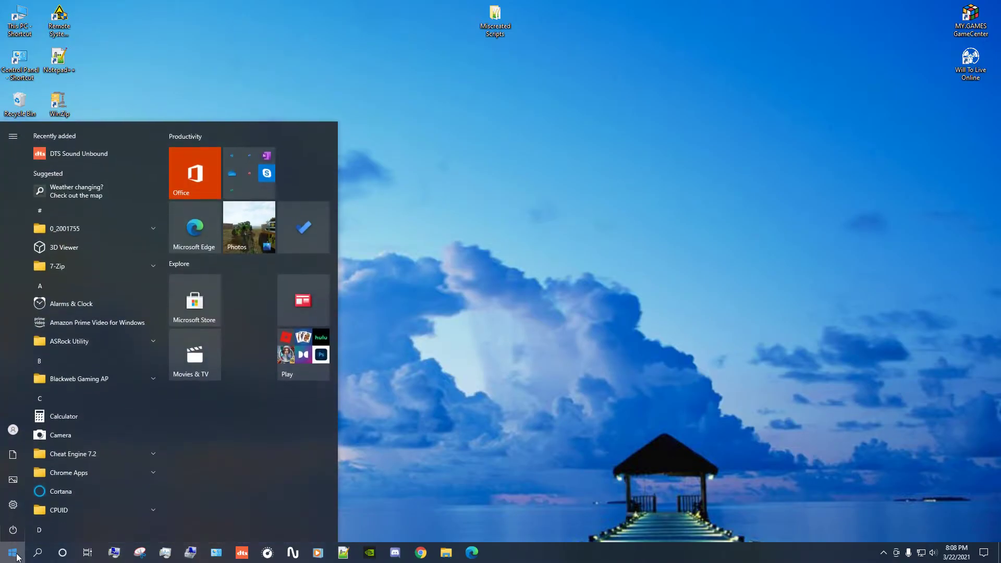
left_click(17, 557)
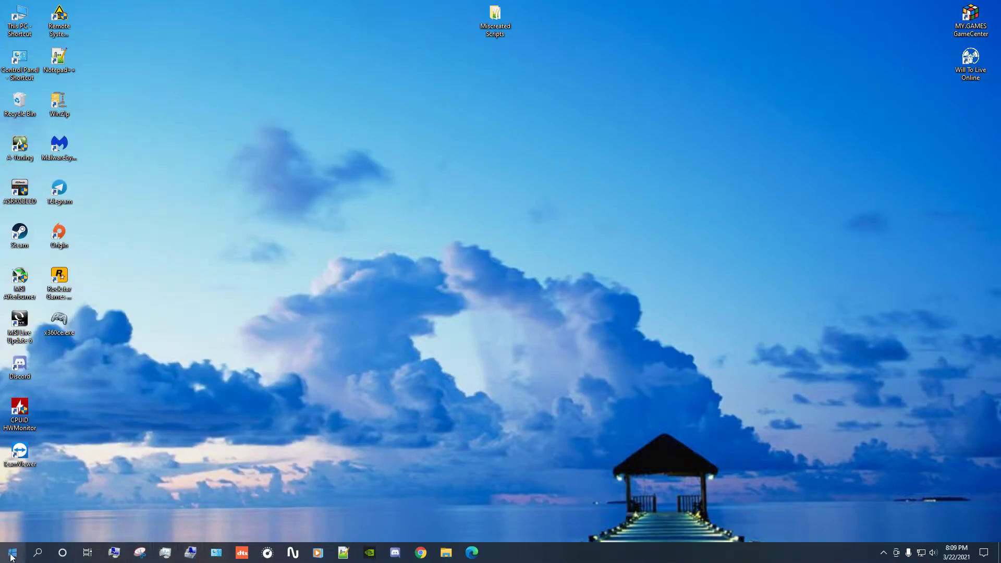
left_click(11, 556)
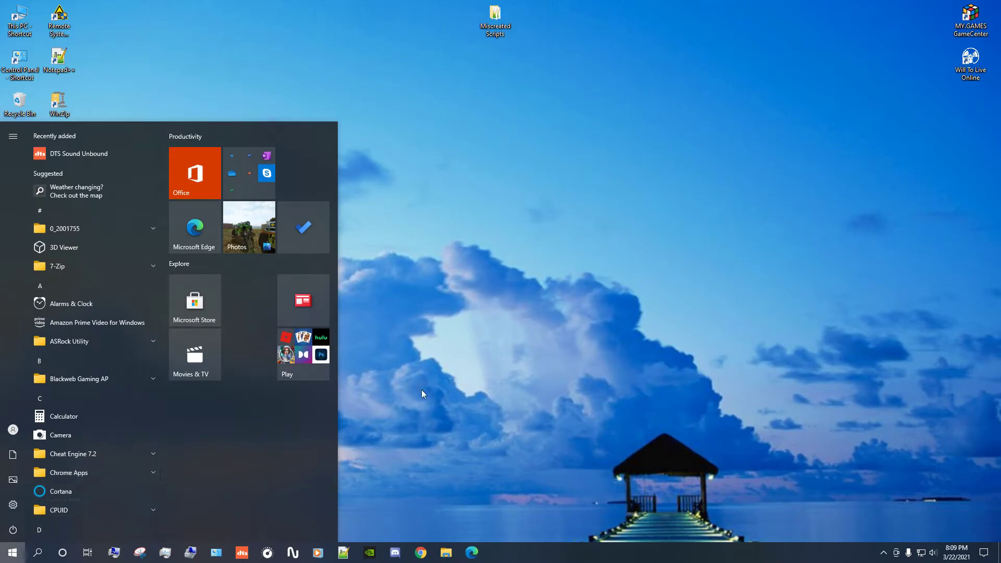
left_click(388, 447)
Open Computer Management and display the Application log under Event Viewer's Windows Logs.
left_click(189, 556)
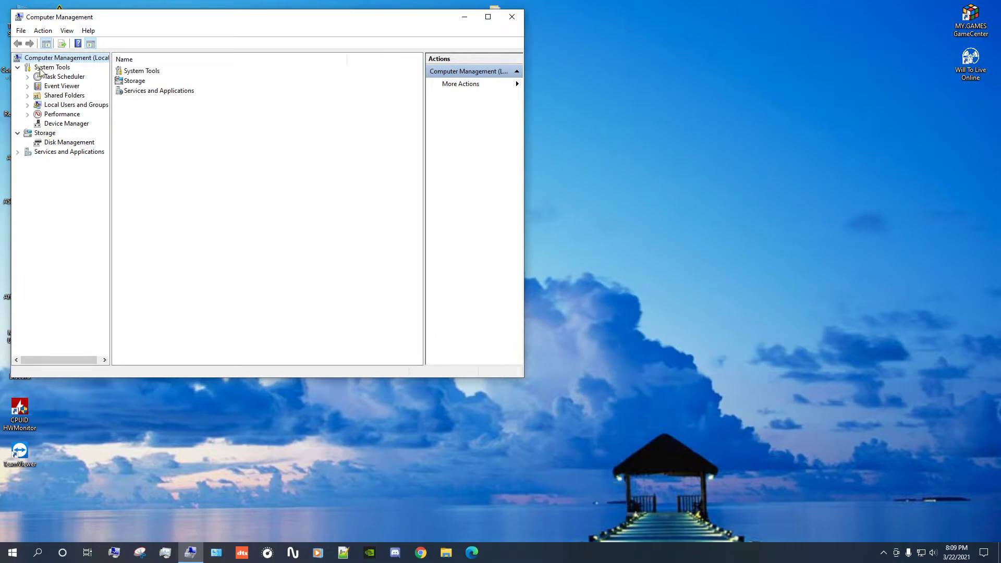
left_click(27, 86)
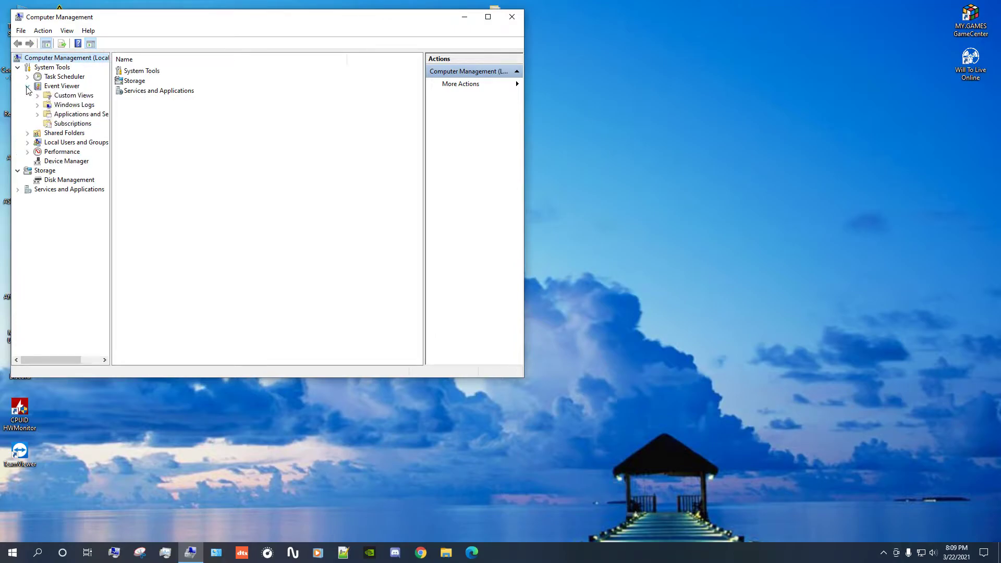
left_click(37, 105)
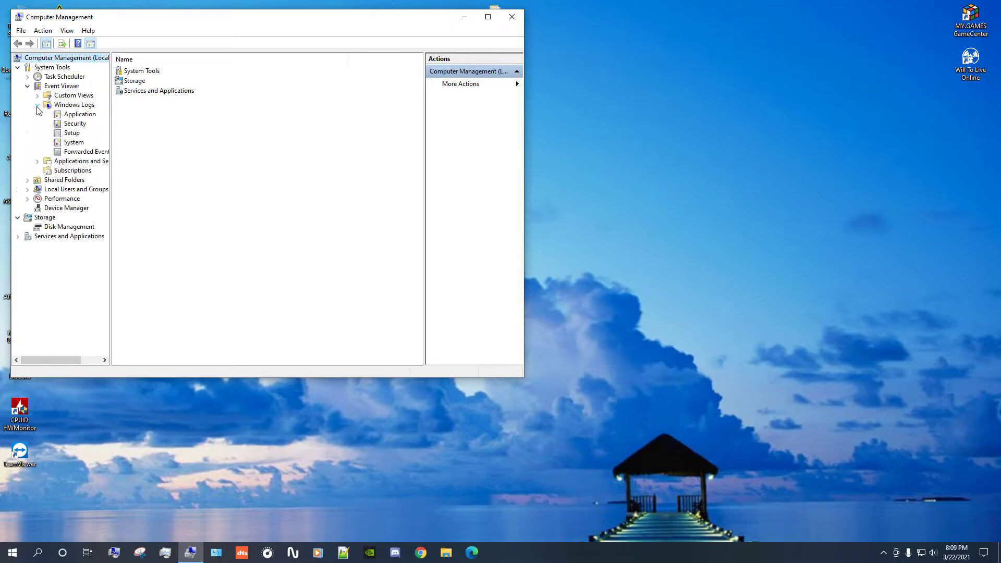
left_click(73, 114)
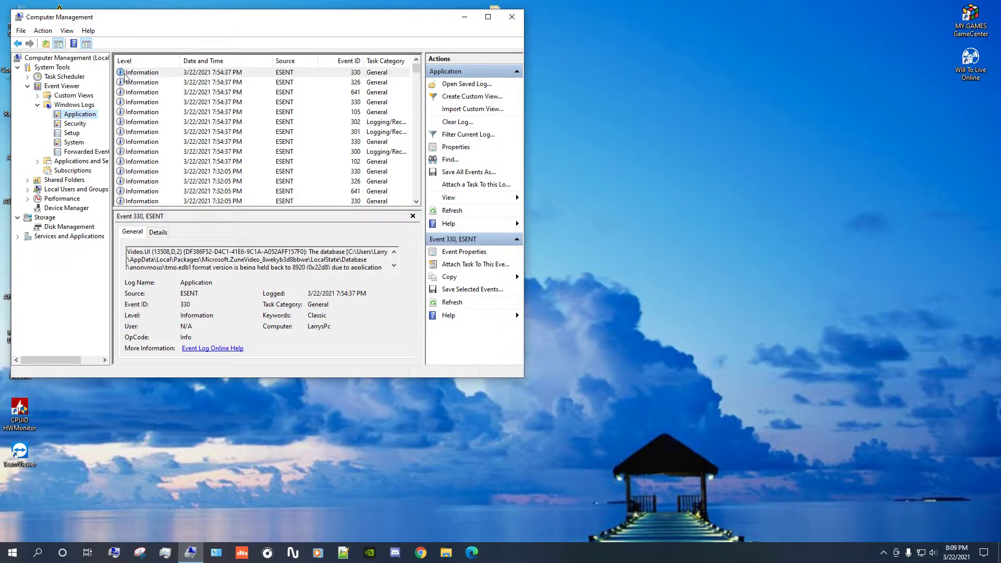
Highlight the start of the identifier in the ESENT event's description, and close Computer Management.
left_click_drag(186, 253, 247, 254)
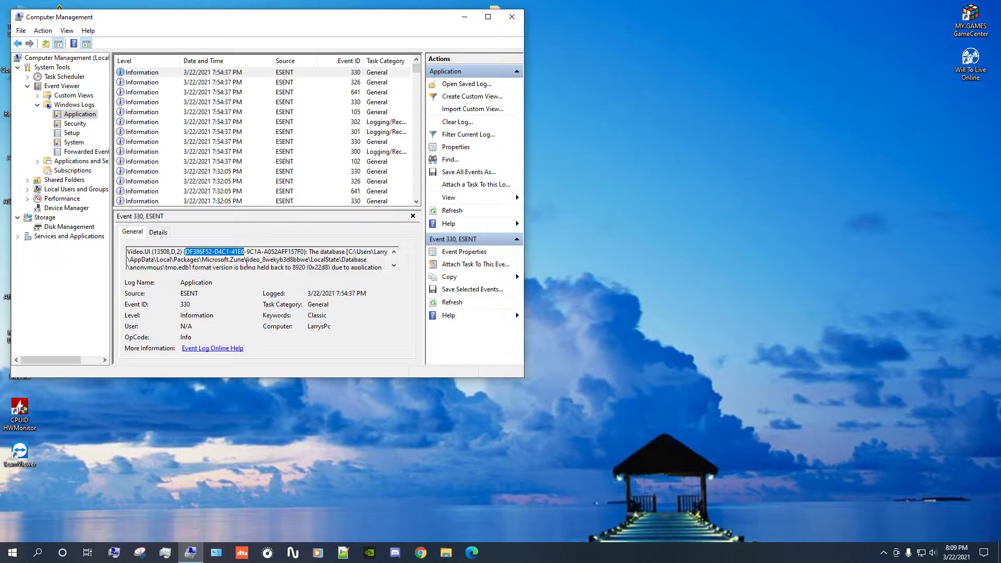
left_click(231, 259)
left_click_drag(185, 252, 244, 252)
left_click(512, 16)
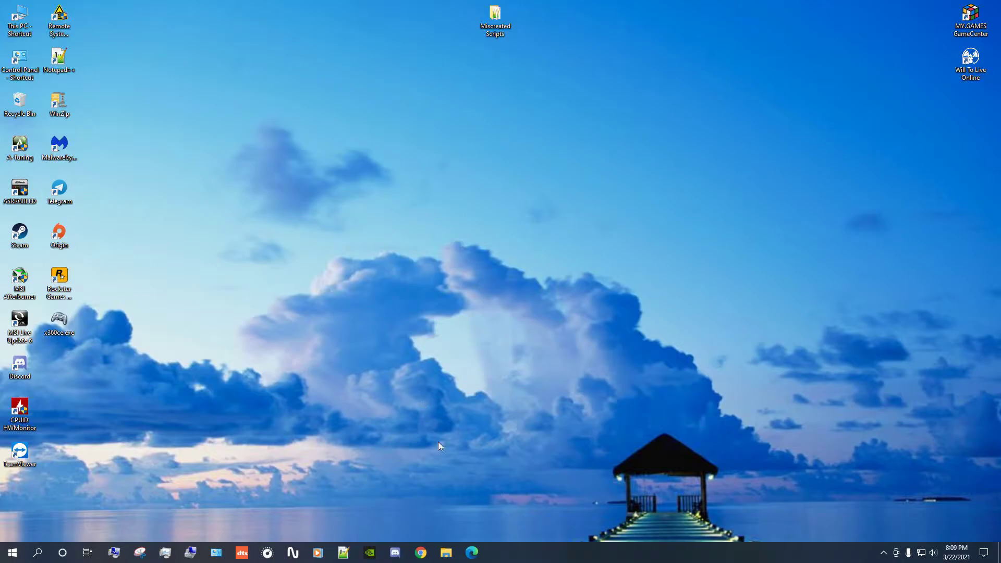
In File Explorer, open launcher.log from the Launcher folder inside Documents > Rockstar Games.
left_click(446, 554)
double_click(608, 167)
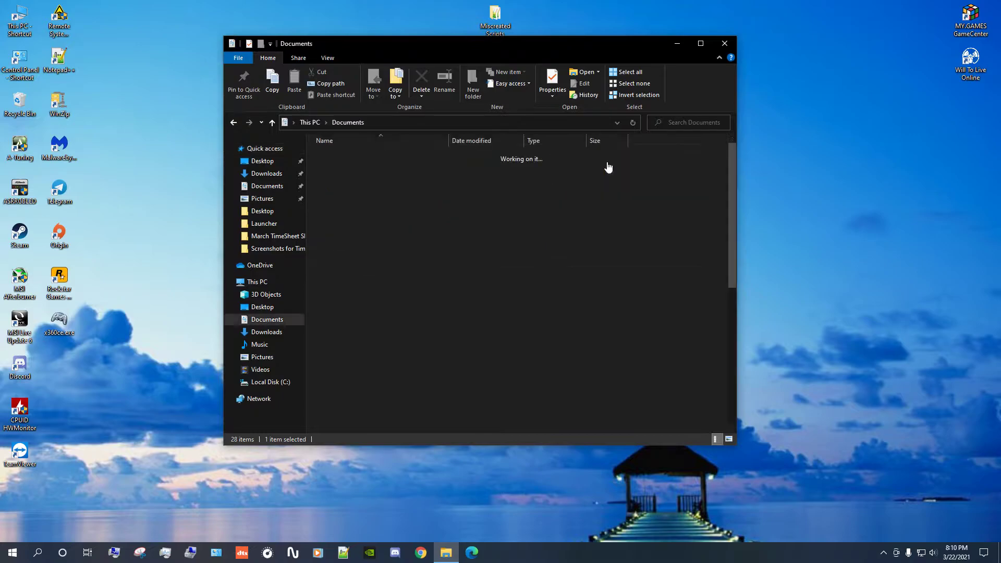
double_click(331, 397)
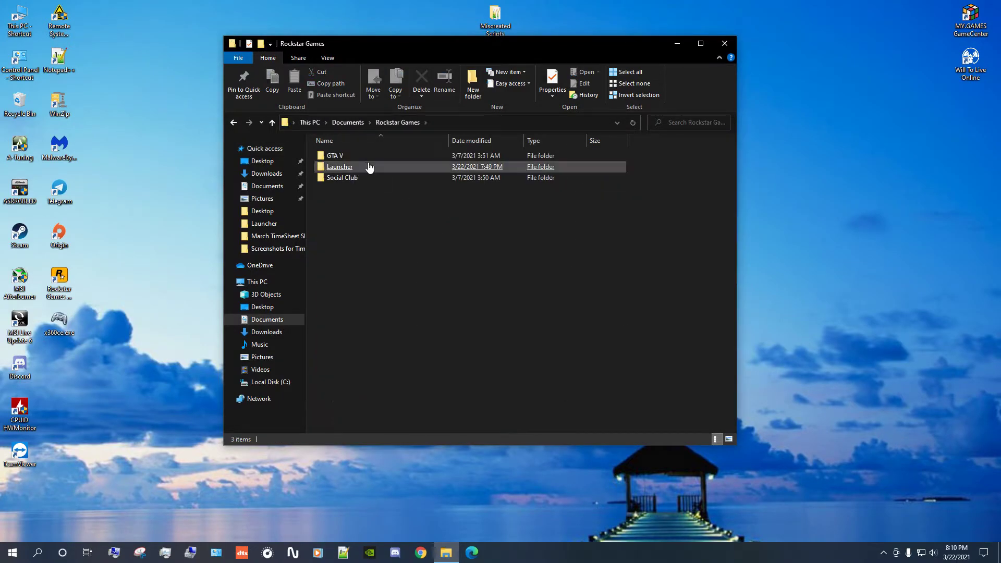
double_click(343, 169)
left_click(345, 168)
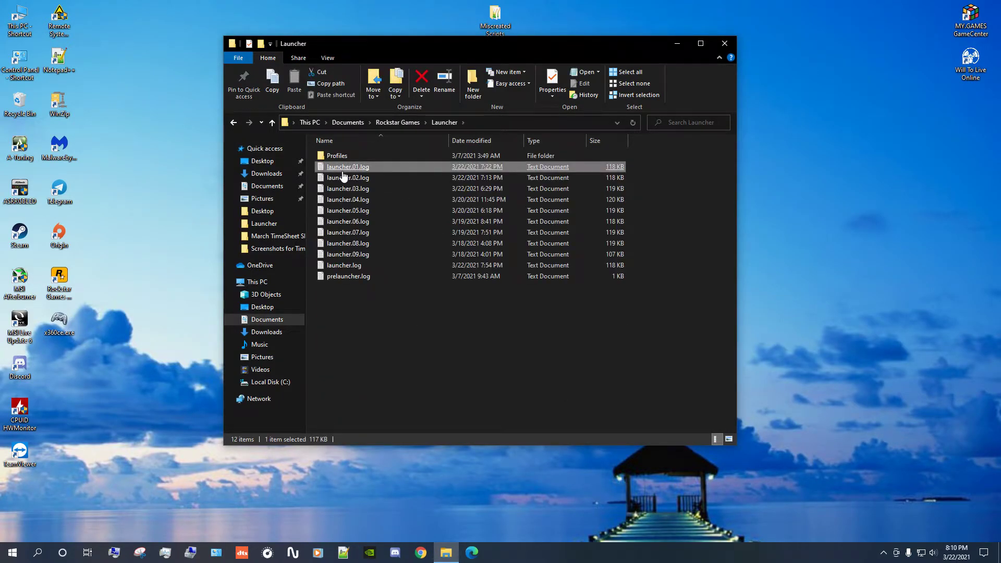
double_click(345, 272)
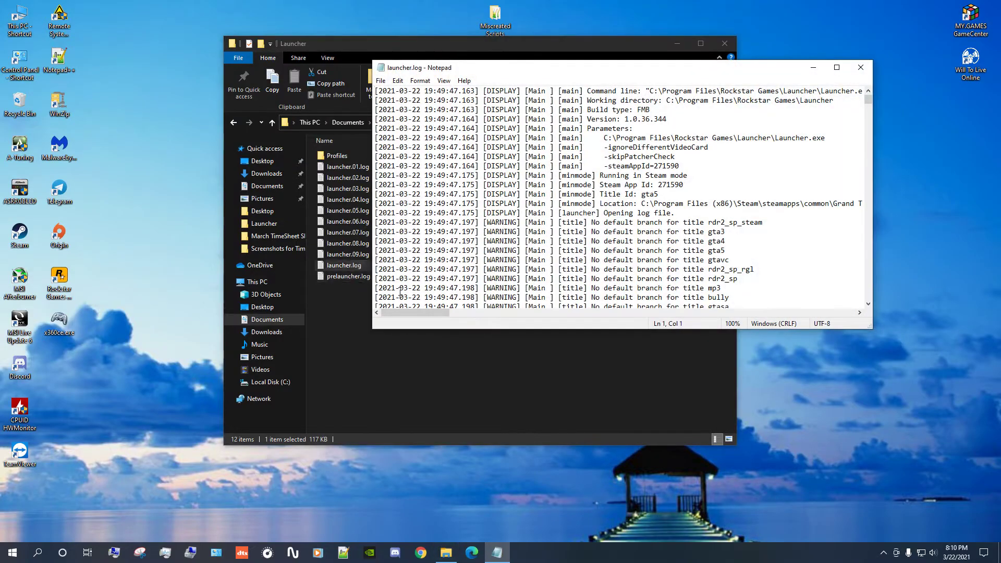
Search launcher.log downward for the word "error" and close the search dialog.
left_click(398, 81)
mouse_move(418, 81)
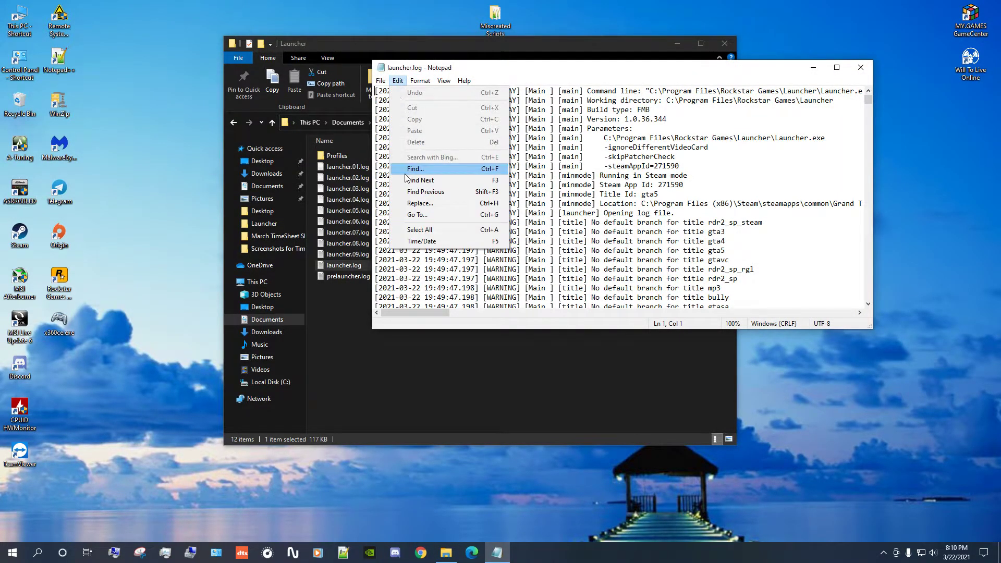
left_click(406, 173)
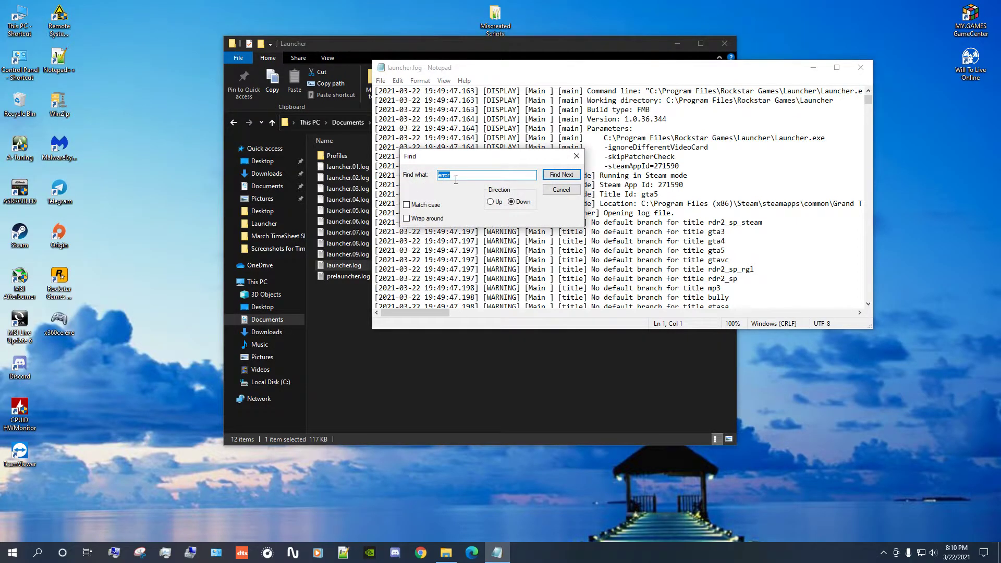
left_click(556, 176)
left_click(577, 156)
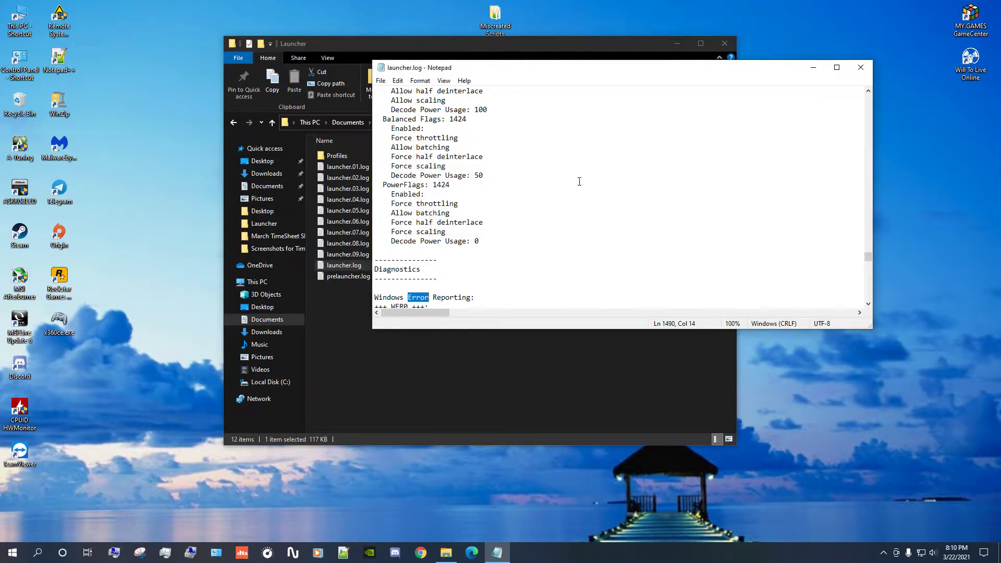
Highlight the event name APPCRASH and the process AUDIODG.EXE in the WER0 entry of the Windows Error Reporting section.
scroll(505, 255, "down", 3)
scroll(504, 255, "down", 1)
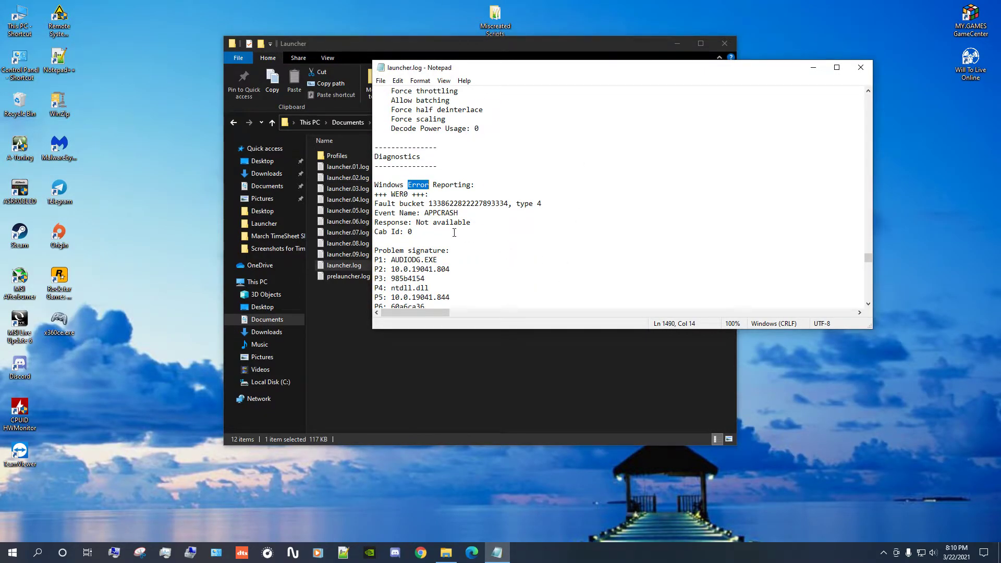
double_click(442, 212)
left_click_drag(392, 261, 453, 262)
scroll(511, 258, "down", 3)
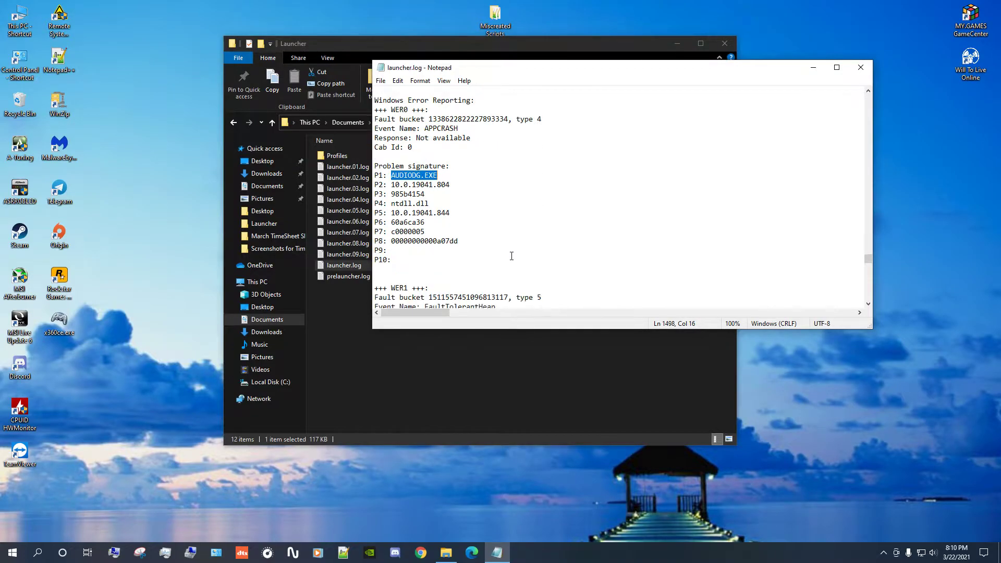
Examine the WER1 and WER2 error entries of the log, continuing down to the WER3 problem signature.
left_click(440, 282)
scroll(479, 270, "down", 1)
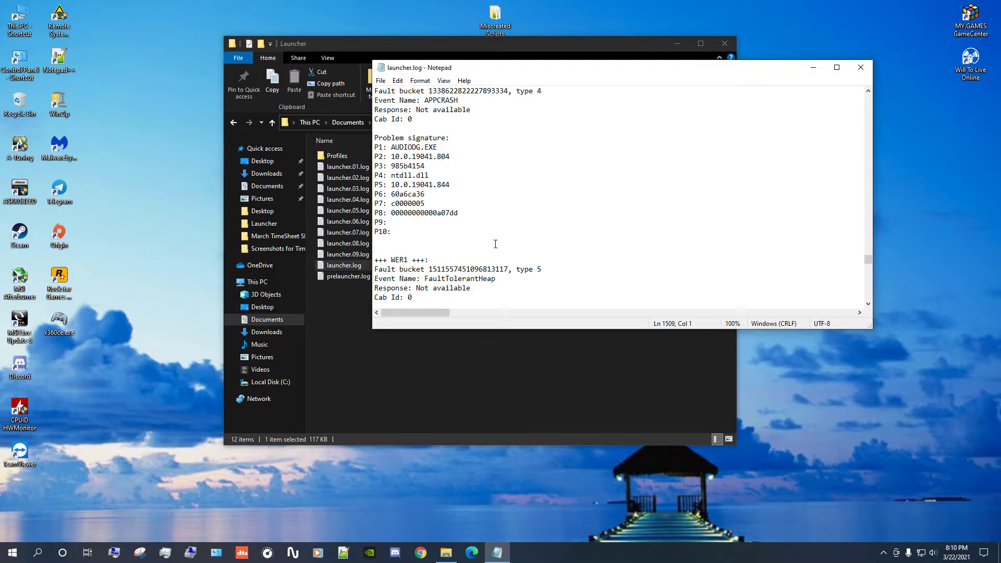
scroll(496, 245, "down", 1)
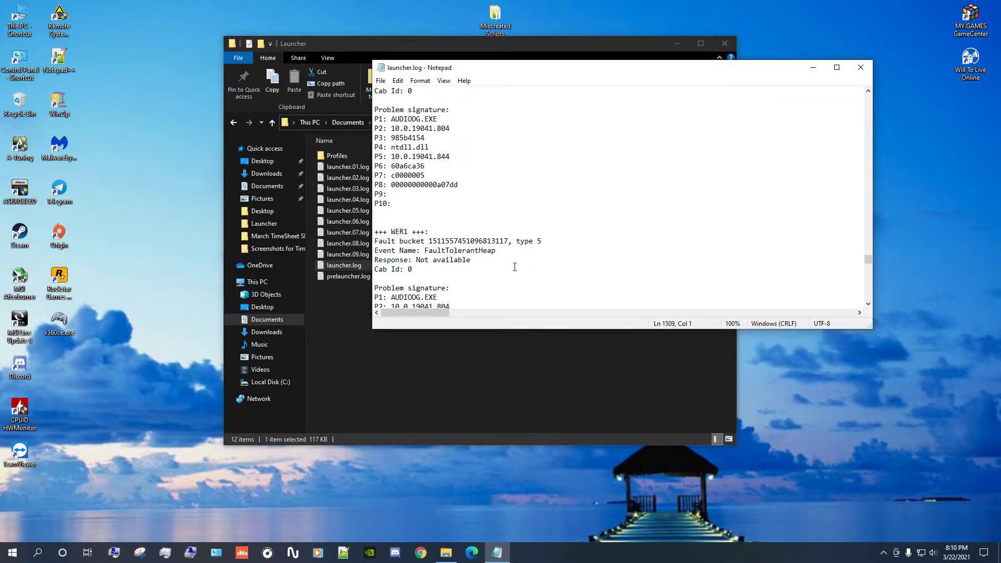
scroll(513, 266, "down", 2)
scroll(501, 263, "down", 4)
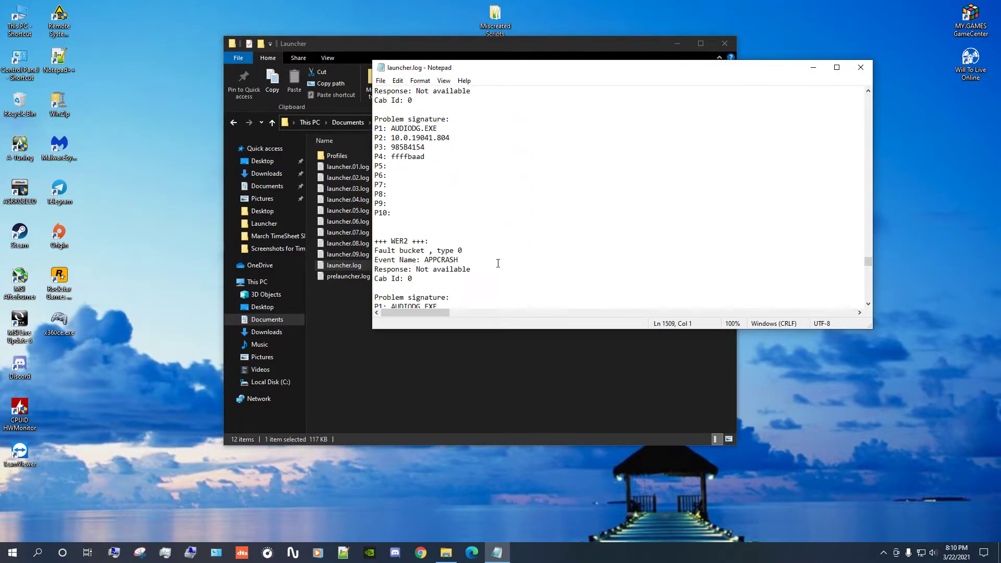
mouse_move(104, 441)
left_mouse_down()
mouse_move(52, 444)
mouse_move(3, 522)
mouse_move(114, 448)
left_mouse_up()
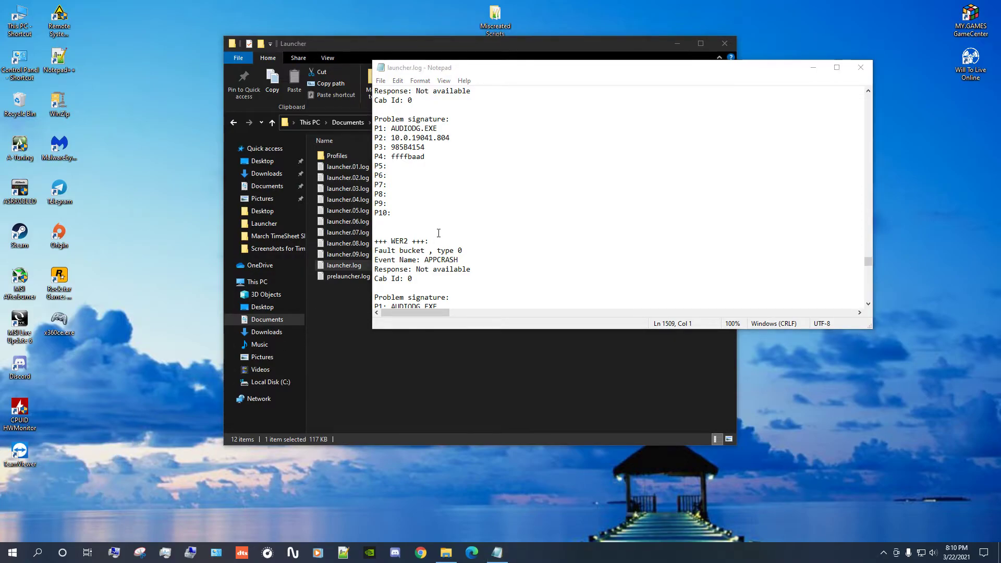
scroll(443, 233, "down", 4)
scroll(446, 233, "down", 5)
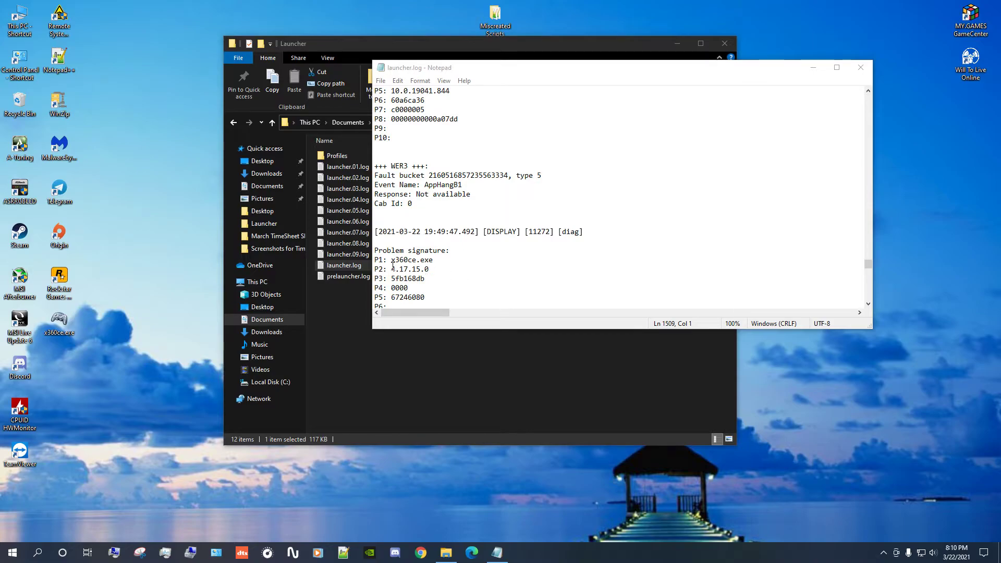
Highlight x360ce.exe in the WER3 and WER4 problem signatures, along with the WER4 event name AppHangB1.
left_click_drag(387, 259, 433, 259)
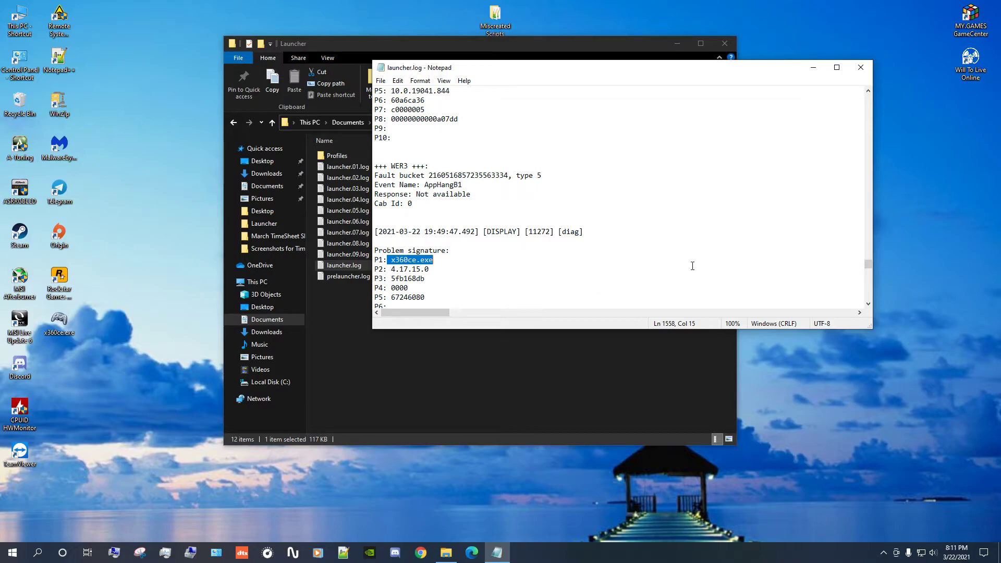
scroll(468, 260, "down", 1)
scroll(443, 286, "up", 1)
scroll(419, 261, "down", 5)
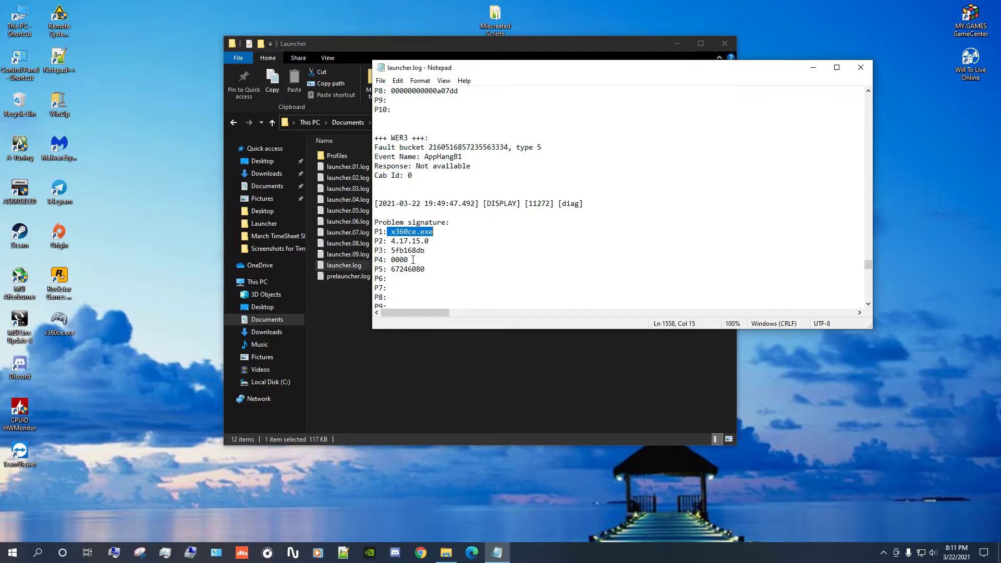
scroll(420, 266, "down", 2)
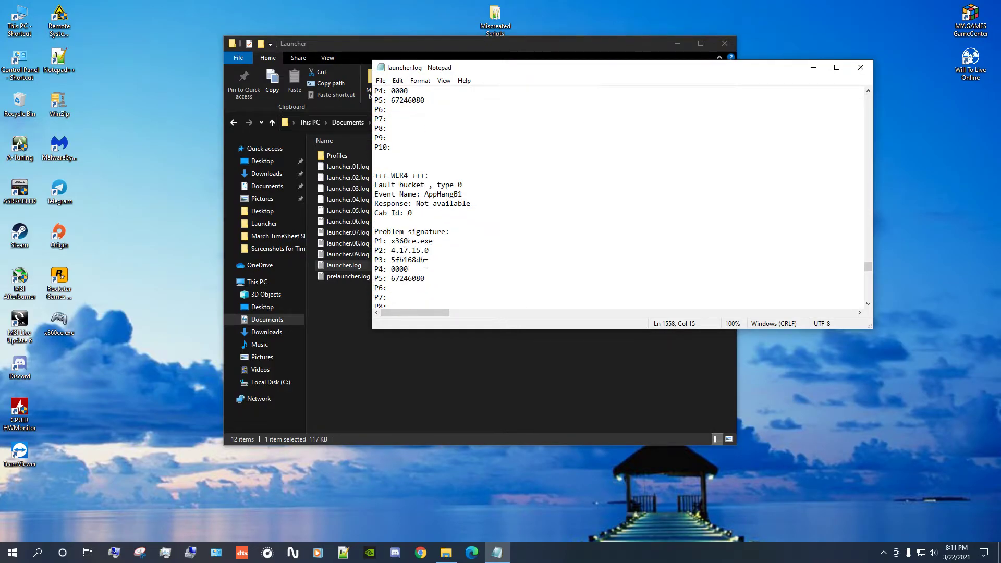
left_click_drag(425, 194, 462, 195)
left_click_drag(391, 241, 433, 241)
Examine the WER5 to WER7 error entries, and close the log and the Launcher folder window.
scroll(613, 199, "down", 3)
scroll(587, 222, "down", 7)
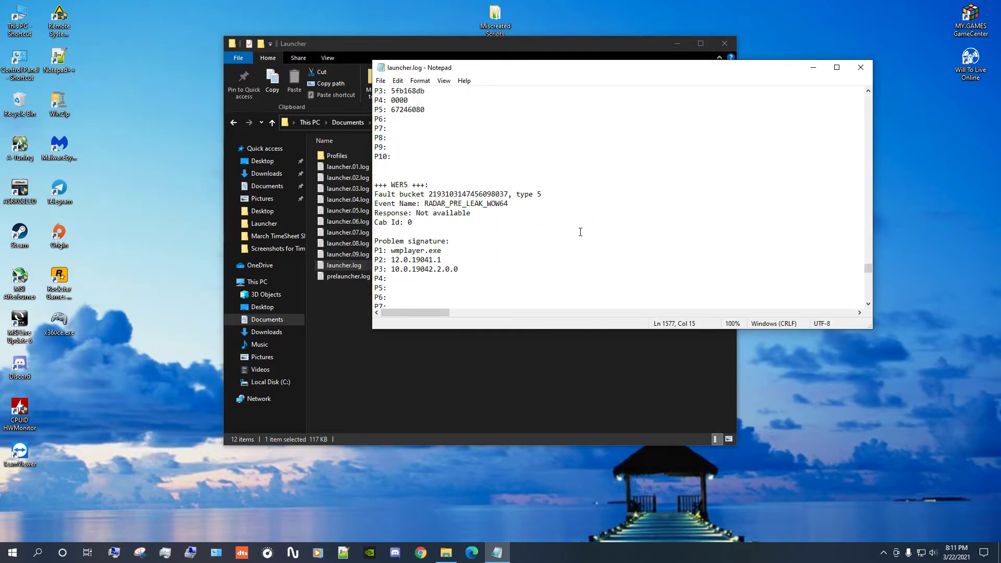
scroll(460, 255, "down", 5)
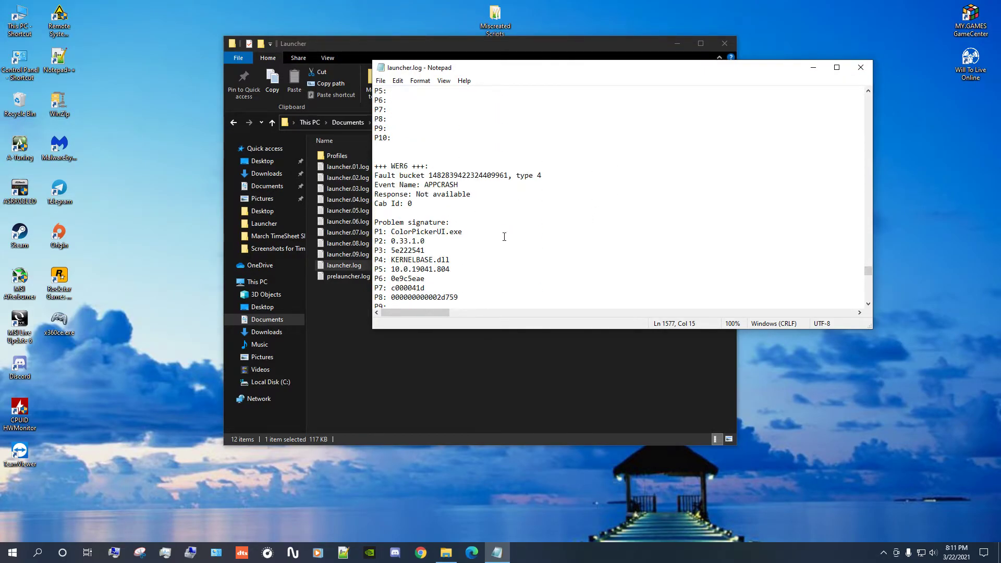
scroll(448, 279, "down", 4)
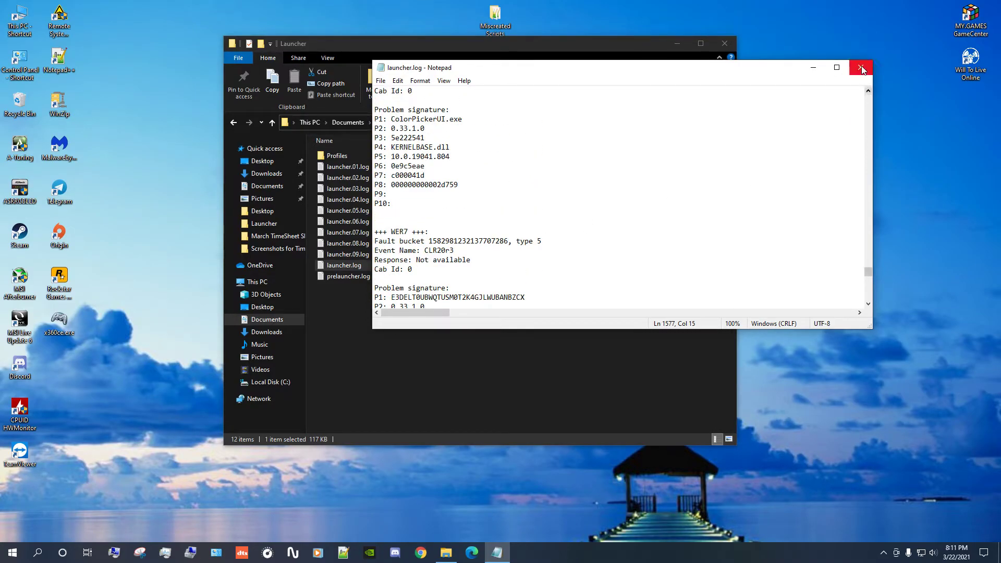
left_click(860, 67)
left_click(723, 44)
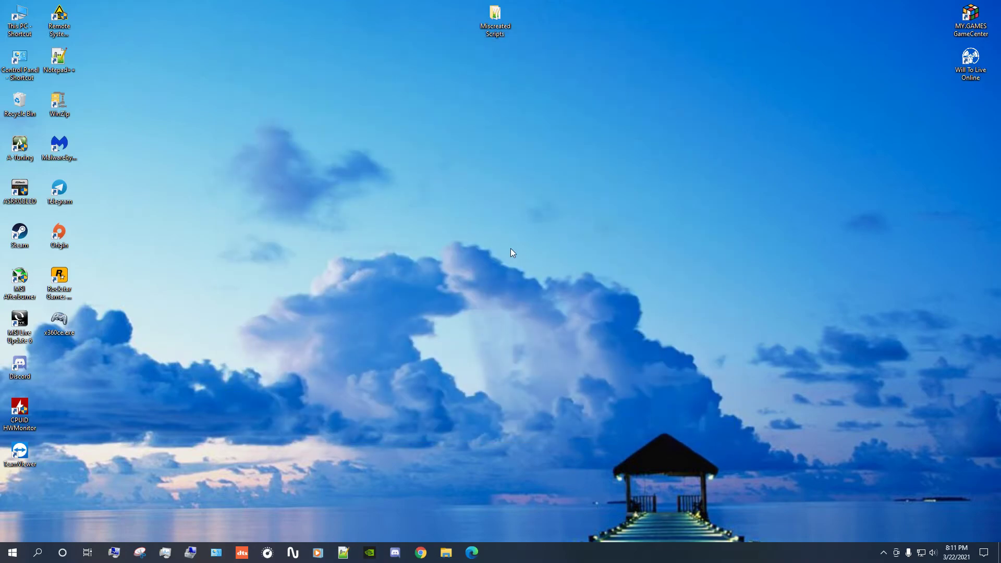
Check the Xbox Game Bar page in the Windows Gaming settings, and return to the Settings home page.
left_click(984, 553)
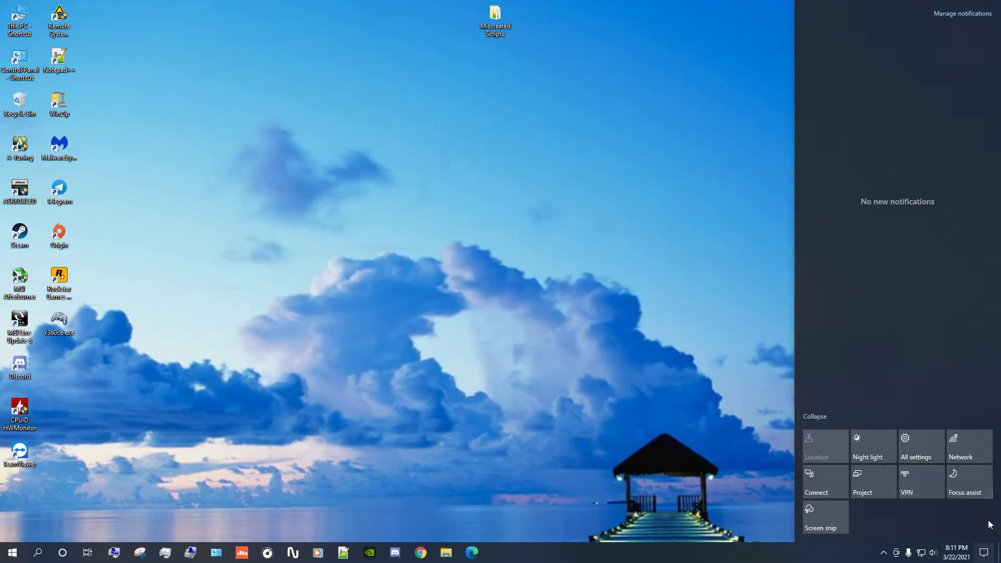
left_click(936, 448)
scroll(658, 274, "down", 3)
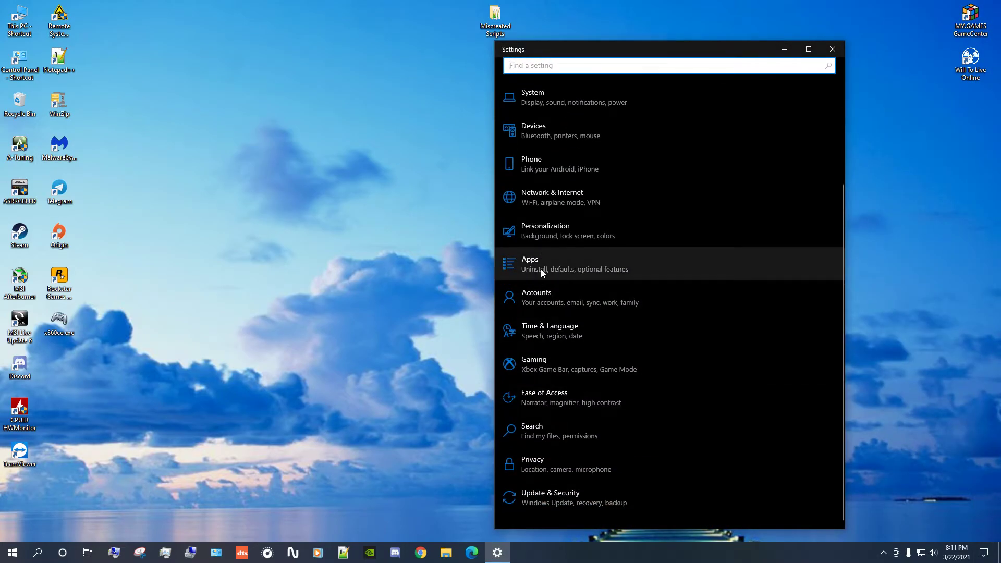
left_click(534, 373)
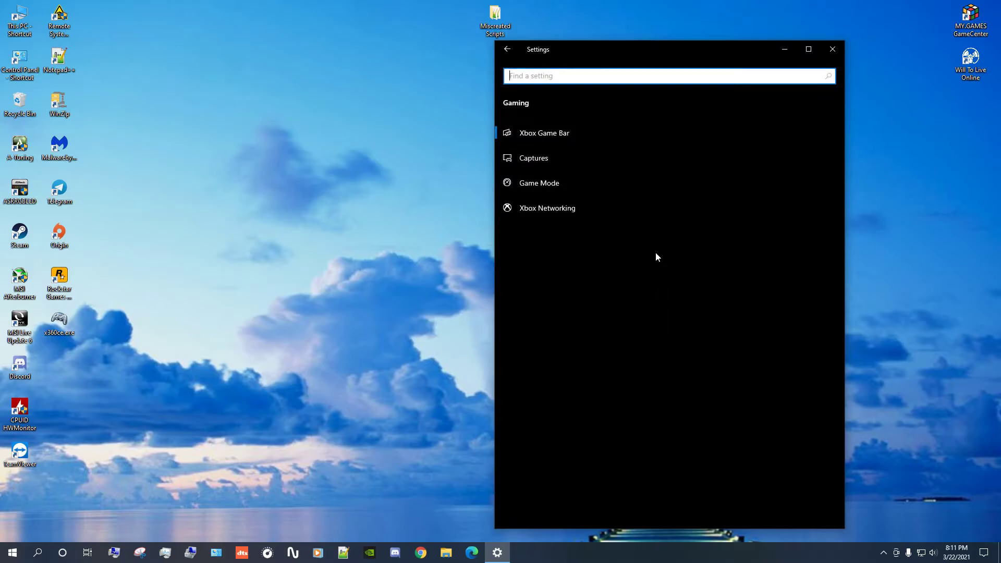
left_click(540, 140)
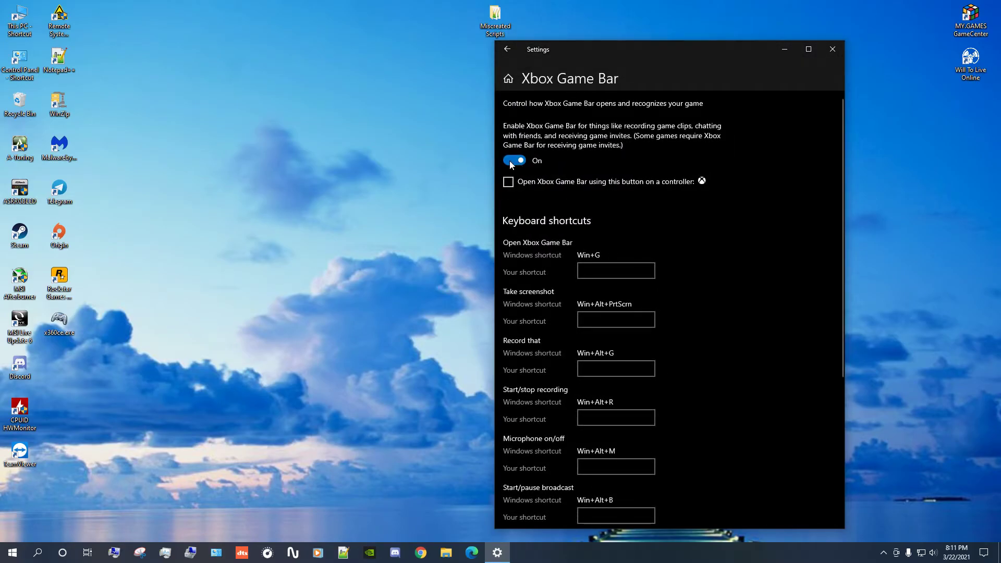
left_click(507, 50)
left_click(513, 51)
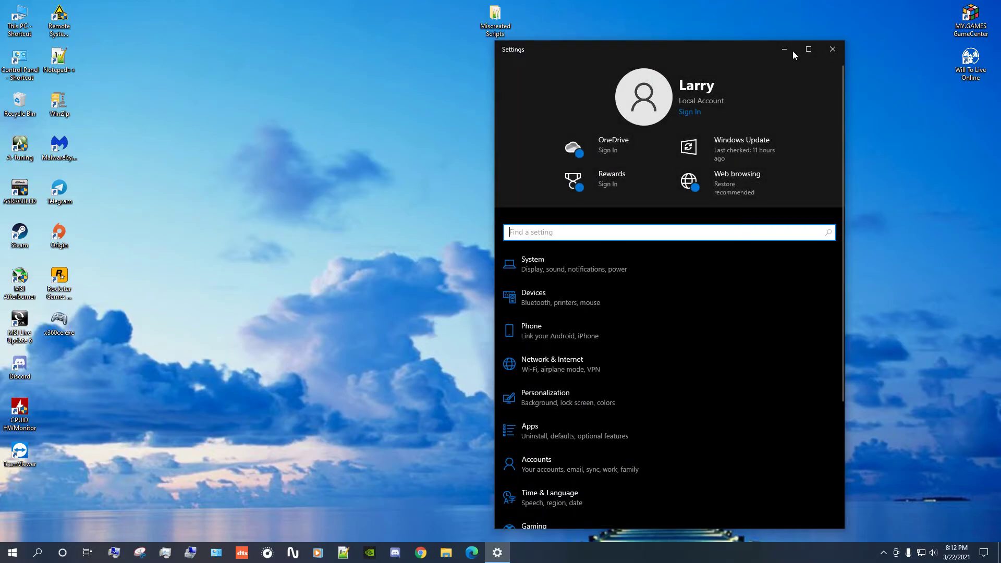
Close Settings, inspect the sound, video and game controllers in Device Manager, and close it.
left_click(840, 50)
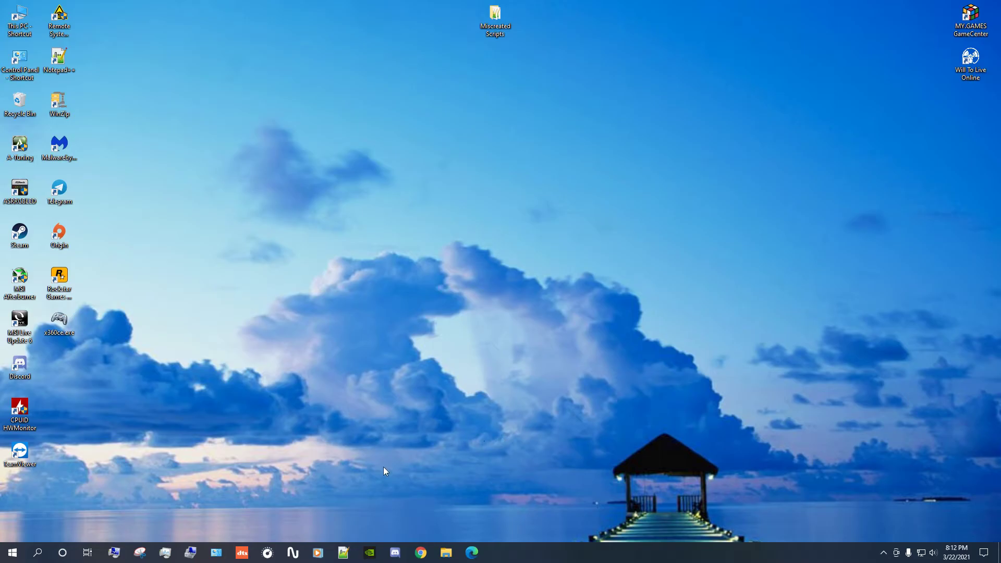
left_click(9, 559)
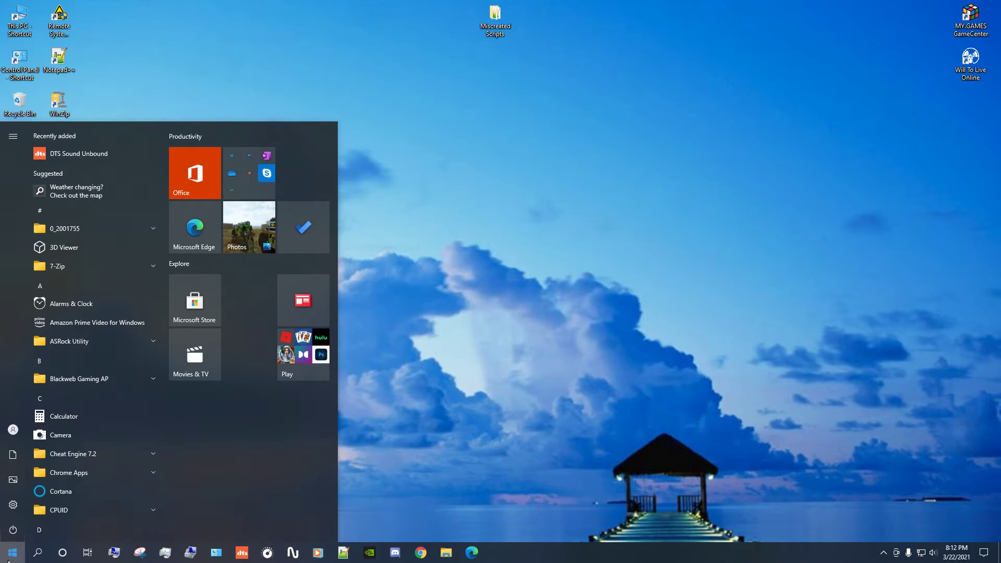
type("de")
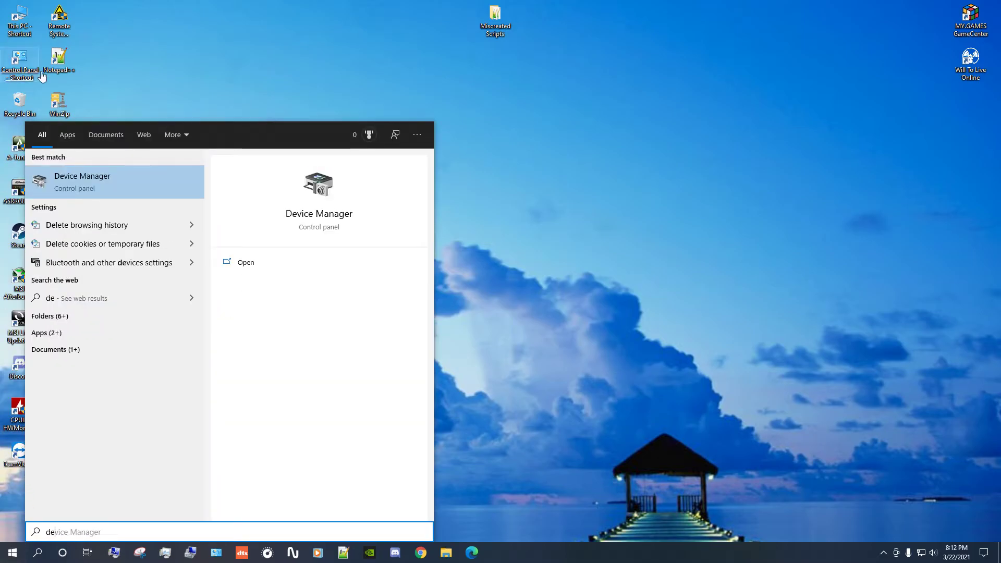
left_click(98, 180)
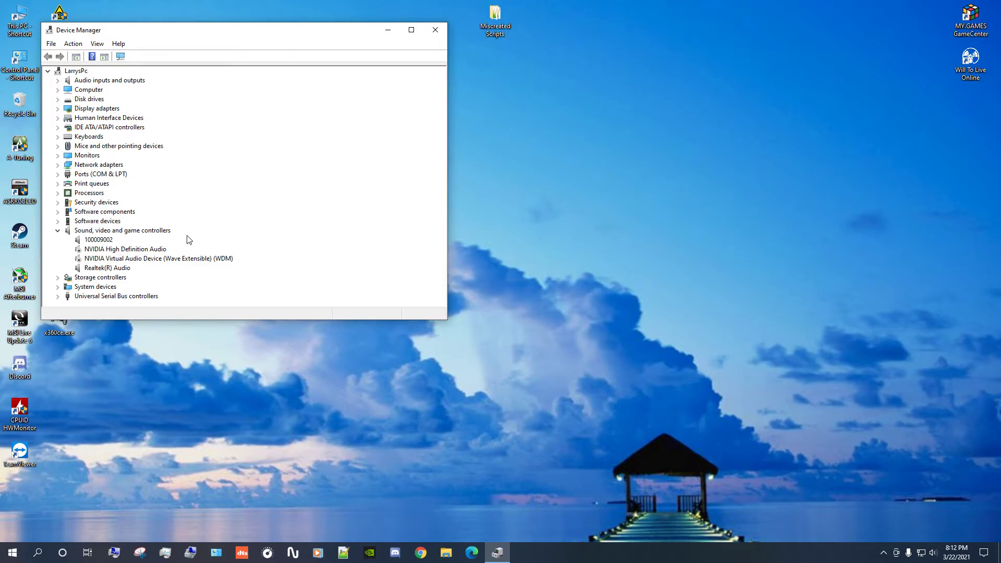
left_click(445, 31)
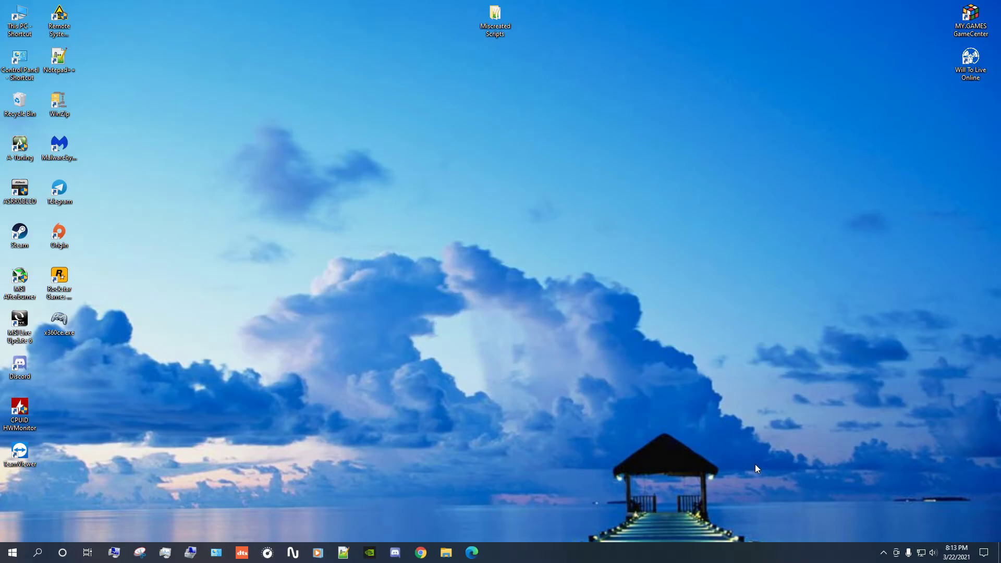
Open GeForce Experience, check the available and installed Game Ready drivers, and close it.
left_click(884, 553)
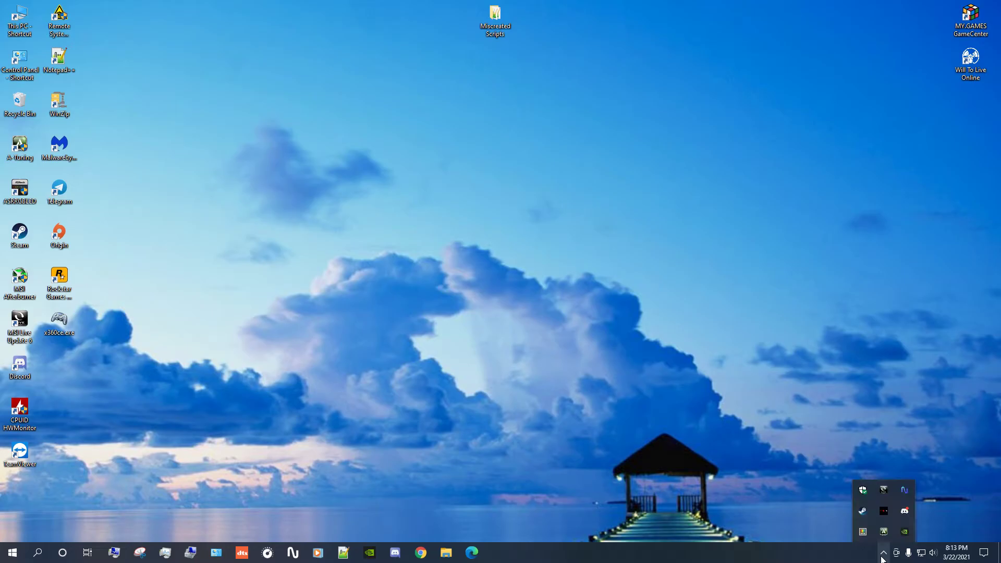
right_click(902, 533)
left_click(898, 511)
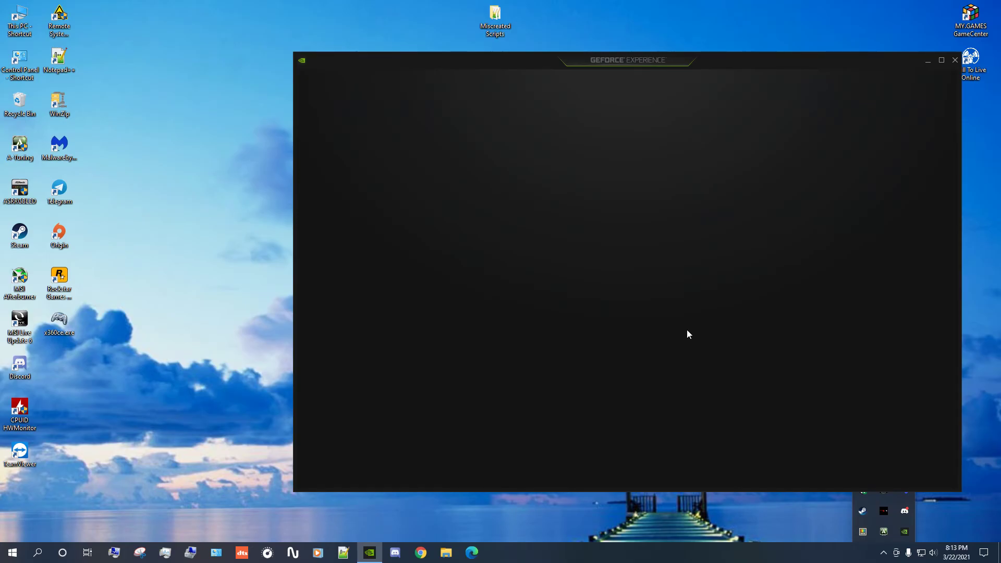
left_click_drag(684, 63, 535, 30)
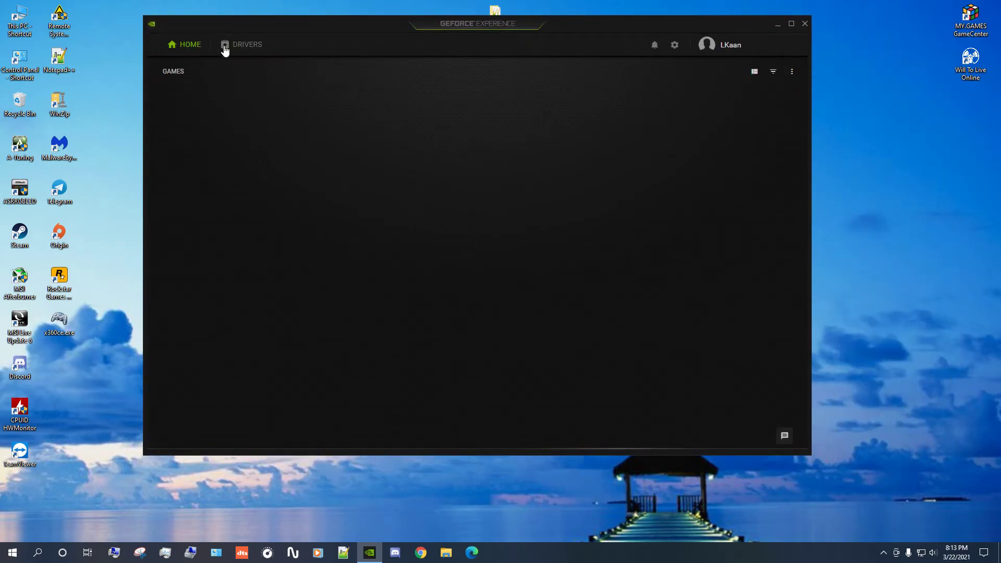
left_click(242, 46)
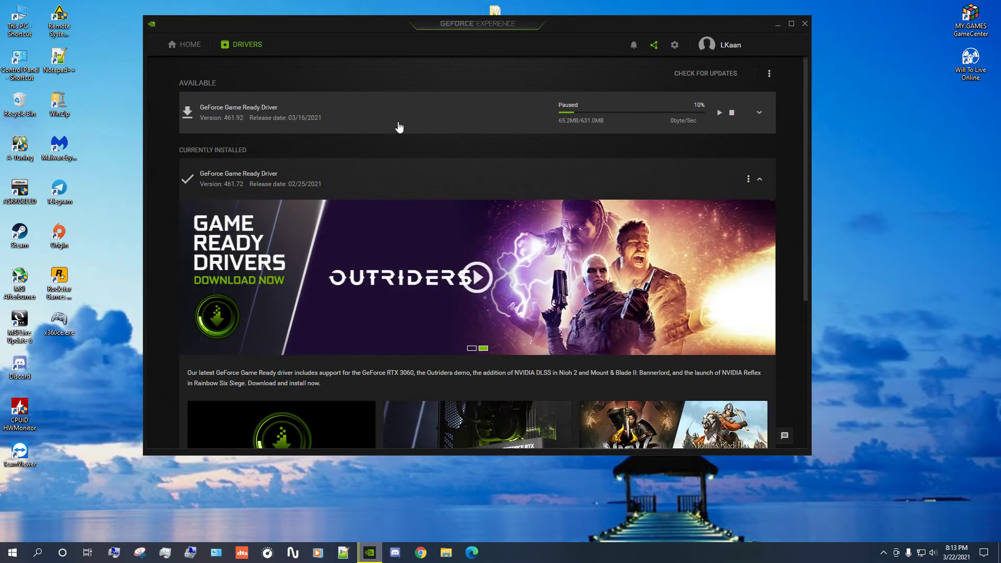
left_click(805, 25)
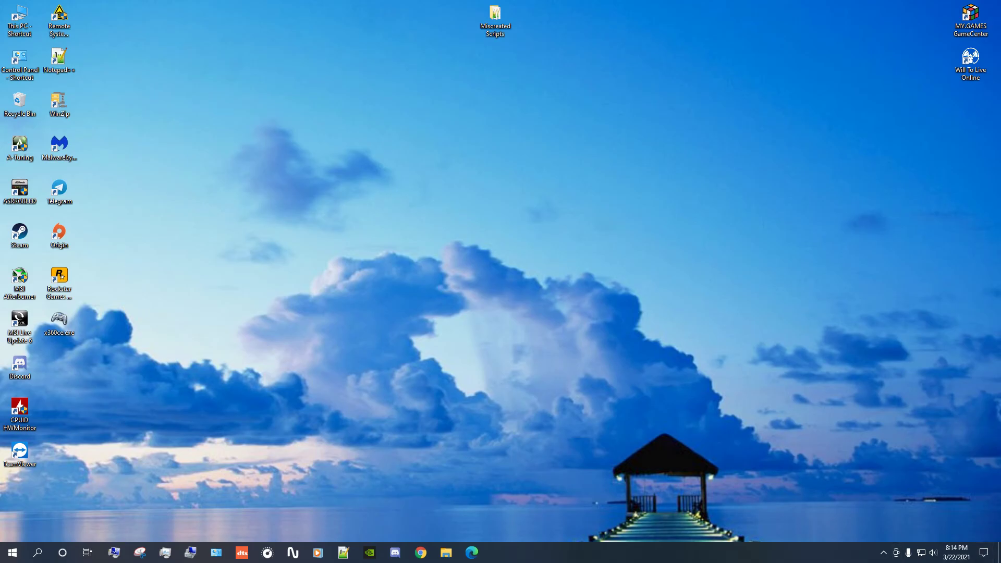
Reopen Device Manager, review the NVIDIA and Realtek audio devices once more, and close the window.
left_click(10, 553)
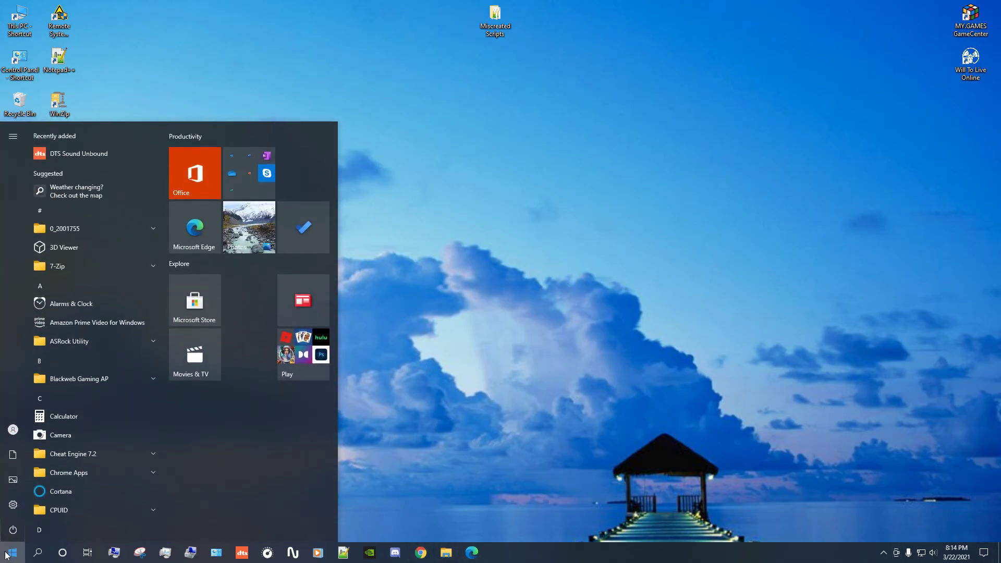
type("s")
key("BackSpace")
type("de")
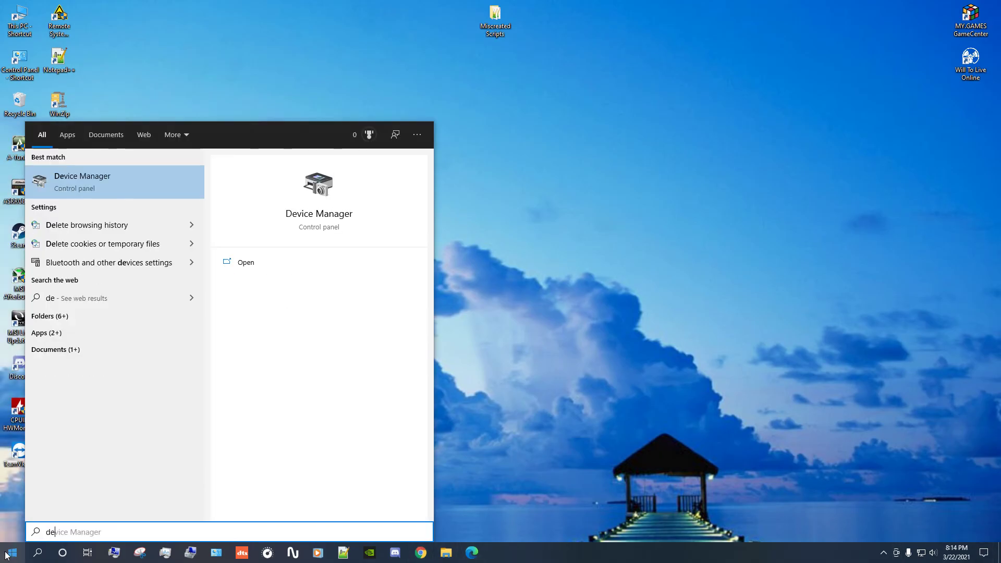
left_click(143, 189)
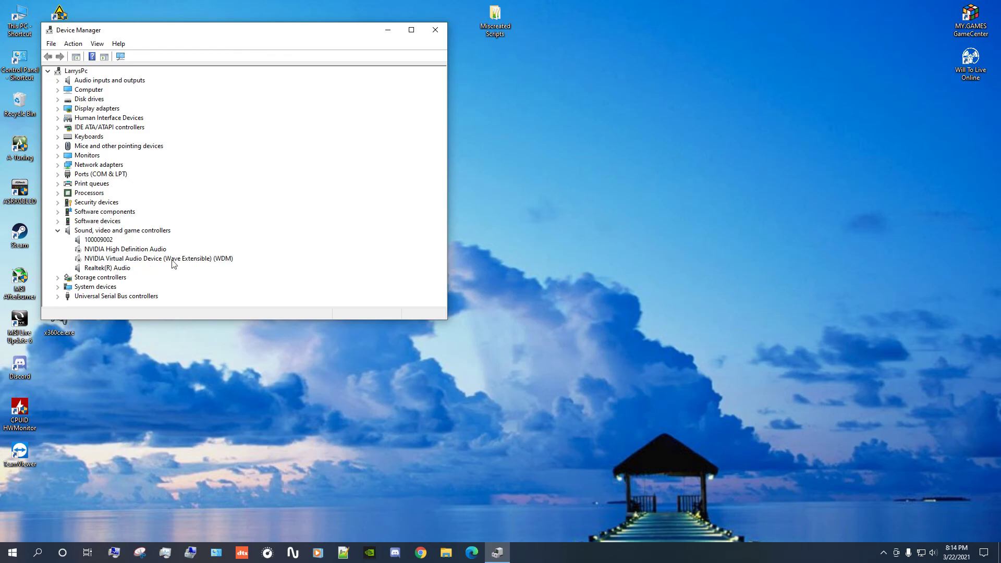
left_click(437, 32)
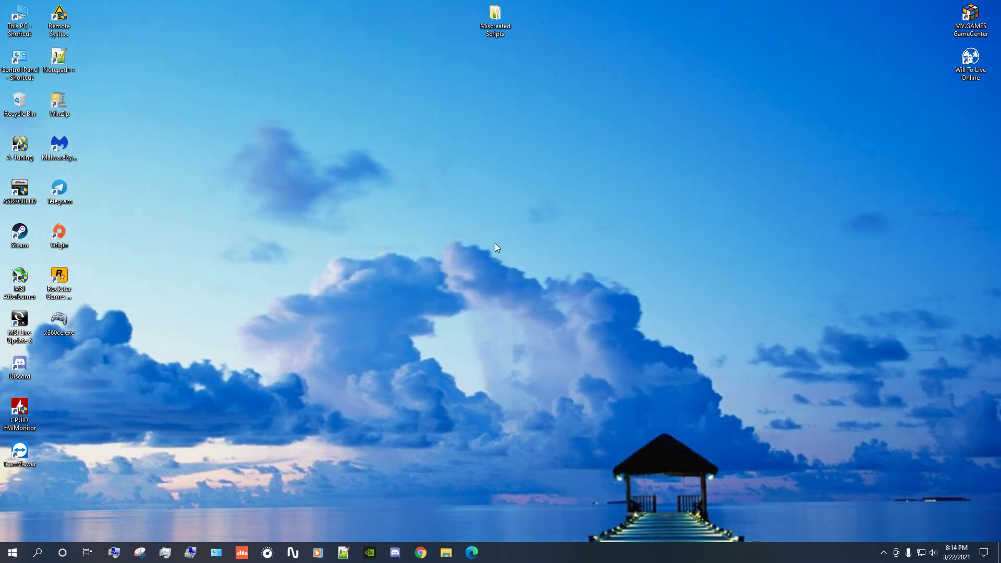